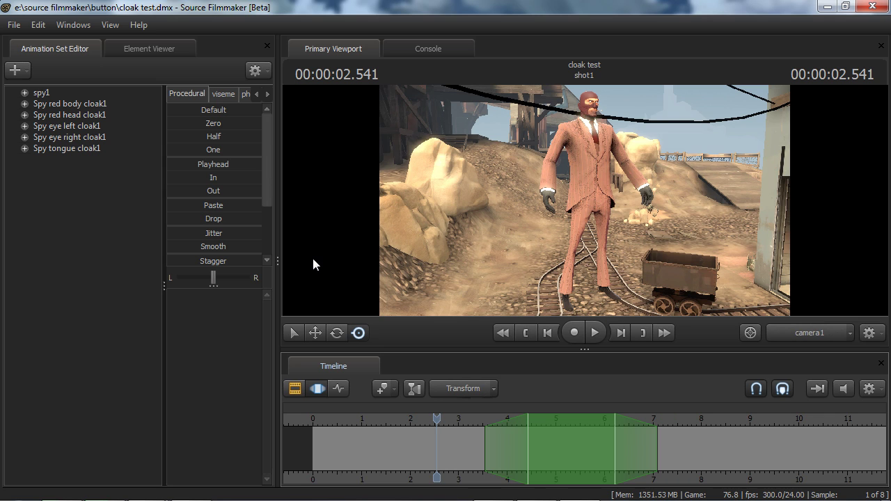
# Play the shot to preview the Spy's cloak, then switch to Explorer at steamapps\common
pyautogui.press('space')
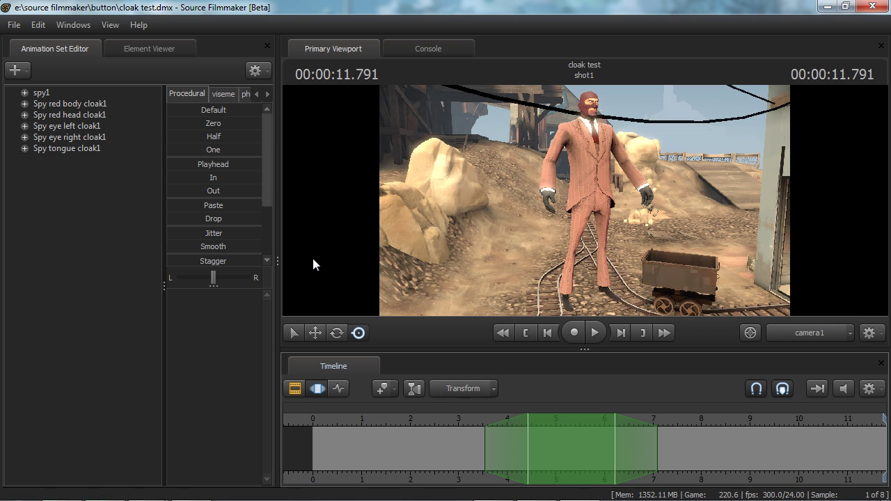
pyautogui.hotkey('alt', 'Tab')
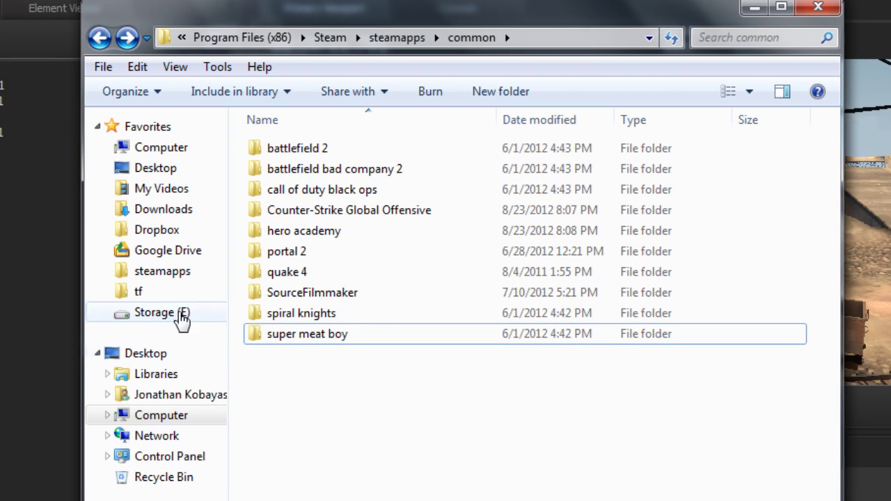
# Browse SourceFilmmaker > game > usermod > elements and open the TF2 cloak materials folder
pyautogui.click(321, 251)
pyautogui.doubleClick(305, 293)
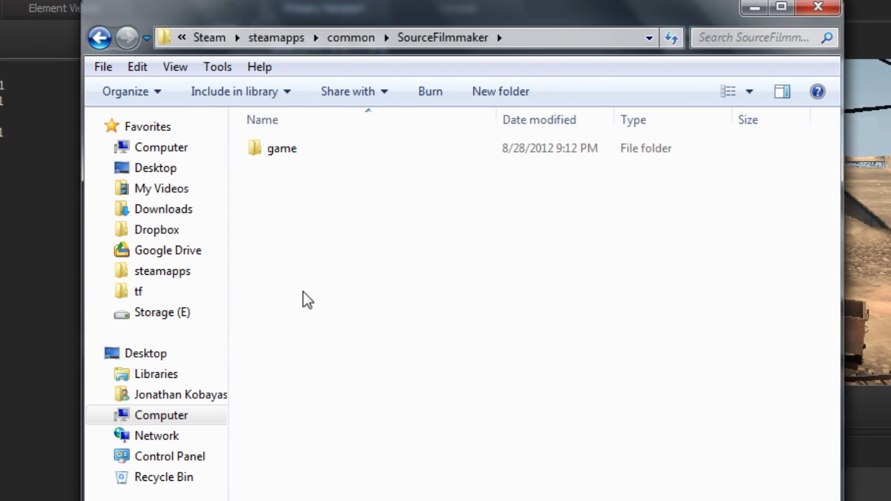
pyautogui.doubleClick(273, 153)
pyautogui.click(288, 378)
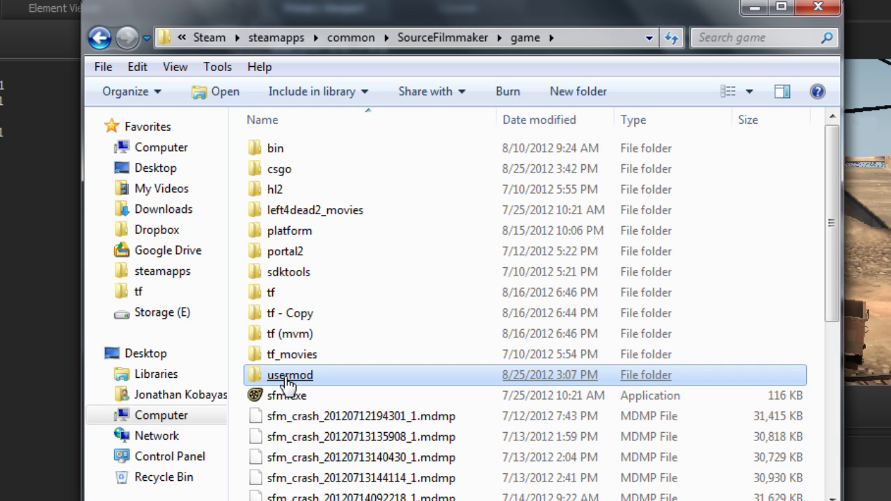
pyautogui.doubleClick(288, 379)
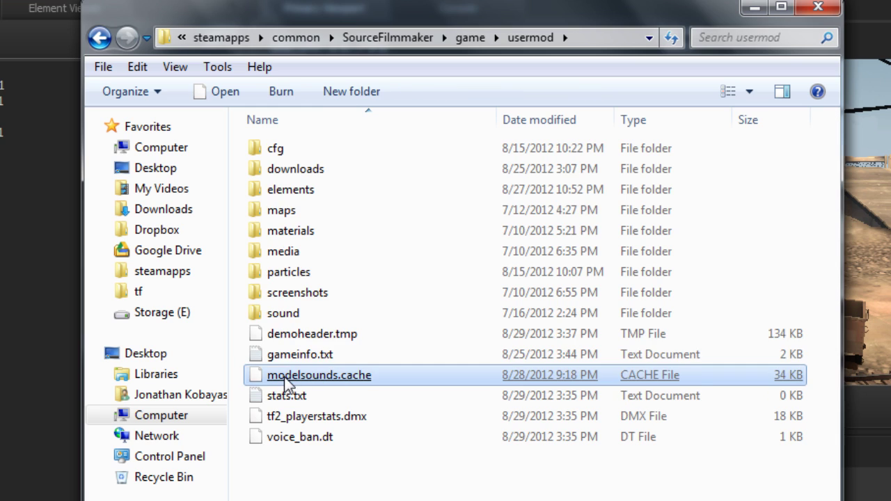
pyautogui.doubleClick(299, 199)
pyautogui.click(295, 175)
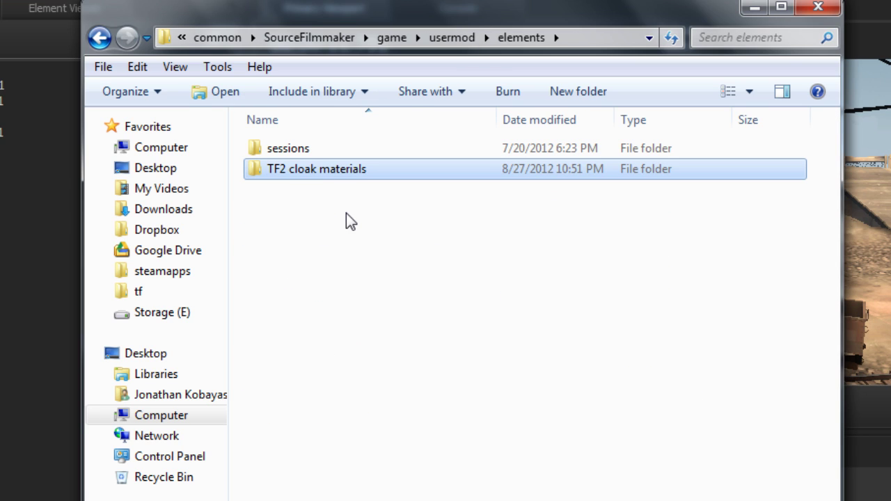
pyautogui.click(329, 174)
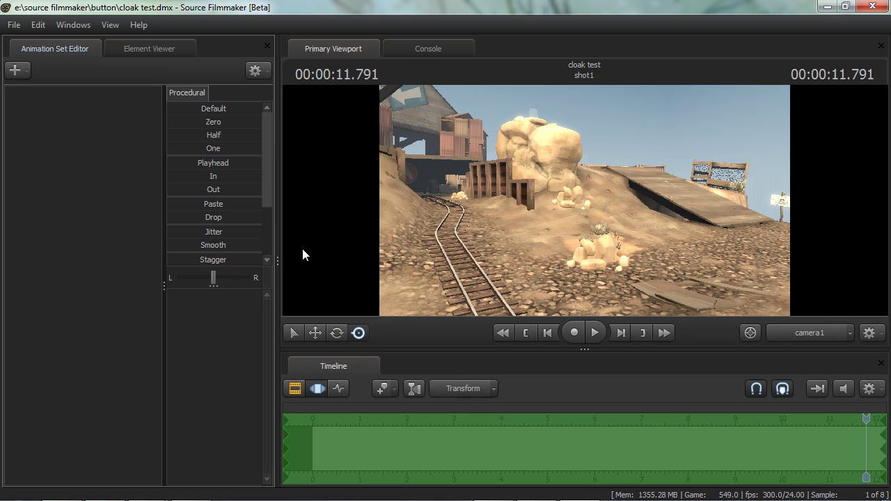
# Create an animation set from player\hwm\spy.mdl and frame the Spy fully in the viewport
pyautogui.rightClick(82, 138)
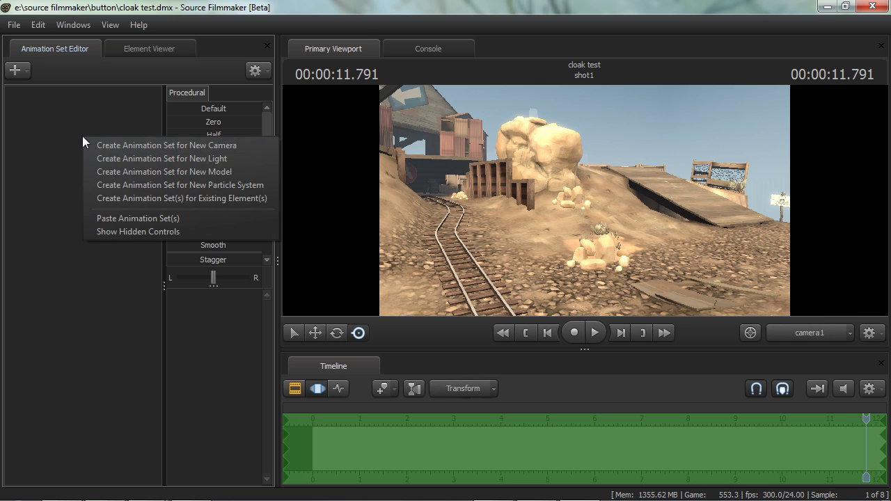
pyautogui.click(172, 171)
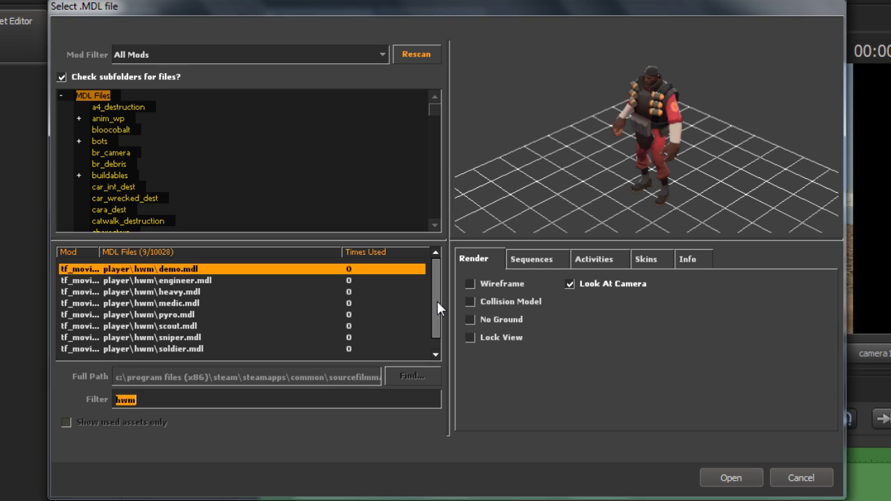
pyautogui.moveTo(437, 301); pyautogui.dragTo(429, 348)
pyautogui.click(173, 349)
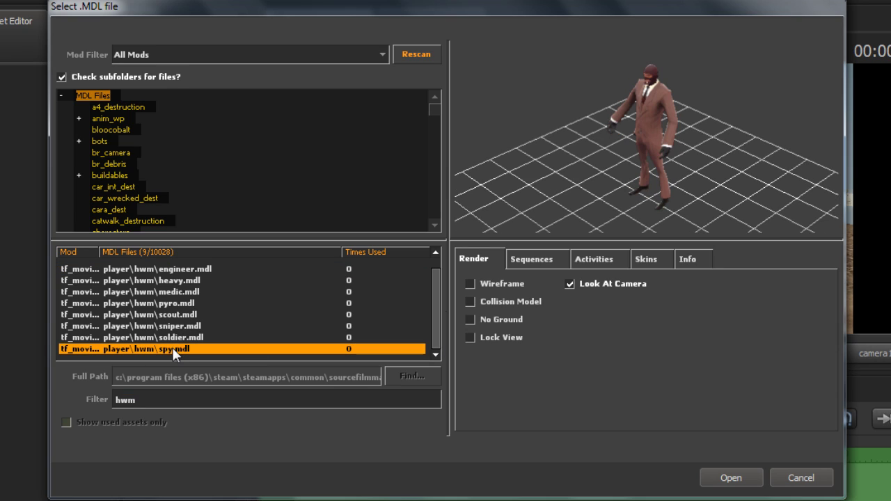
pyautogui.click(730, 478)
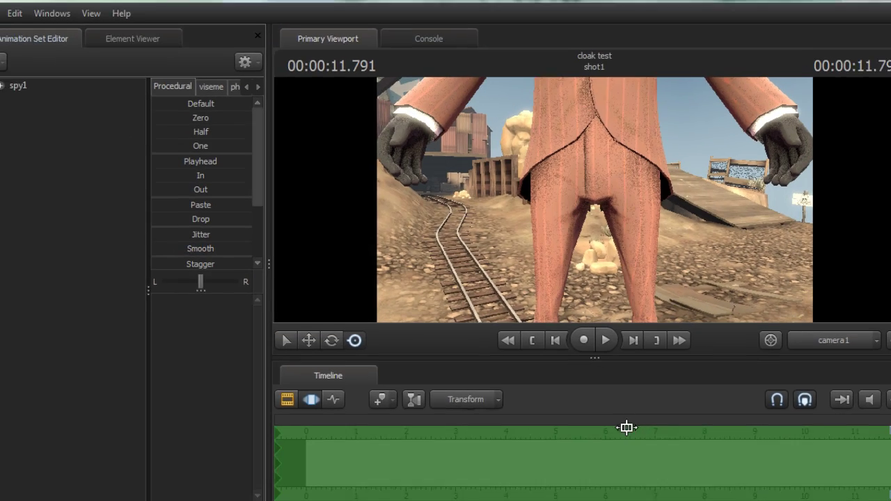
pyautogui.moveTo(670, 302); pyautogui.dragTo(651, 302)
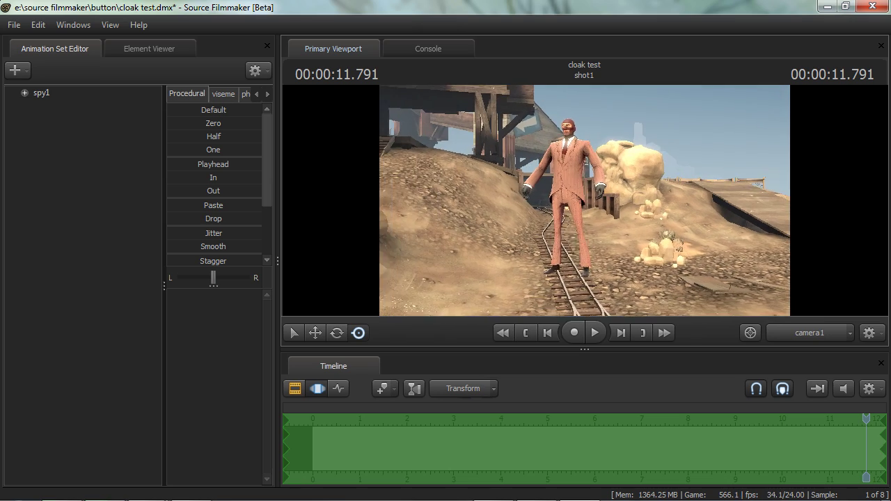
pyautogui.moveTo(584, 200); pyautogui.dragTo(584, 200)
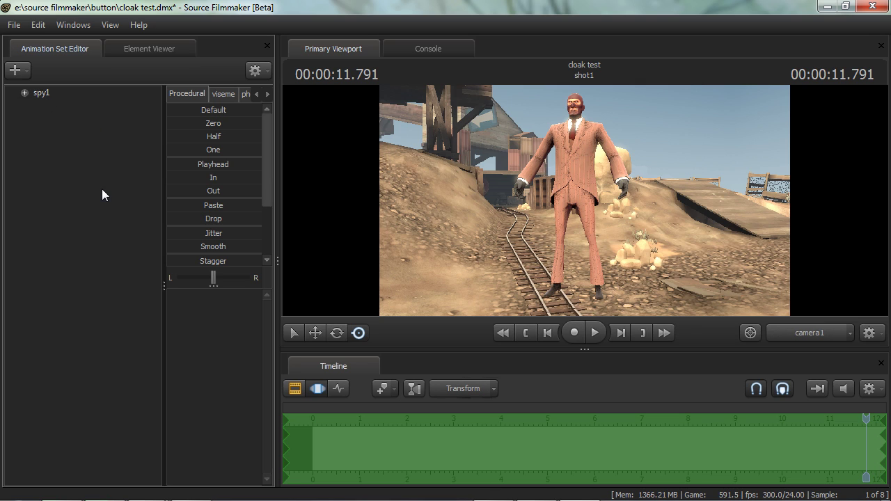
# Show spy1's Model in the Element Viewer to list spy_GameModel's attributes
pyautogui.rightClick(47, 95)
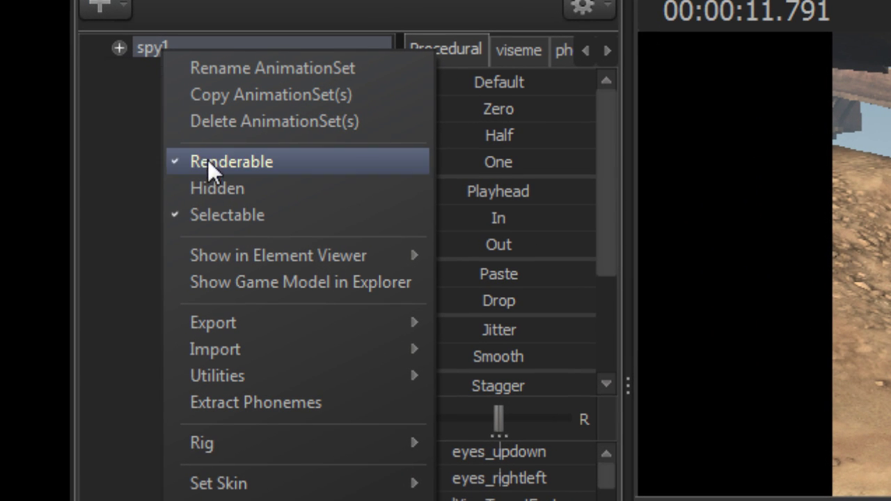
pyautogui.moveTo(258, 247)
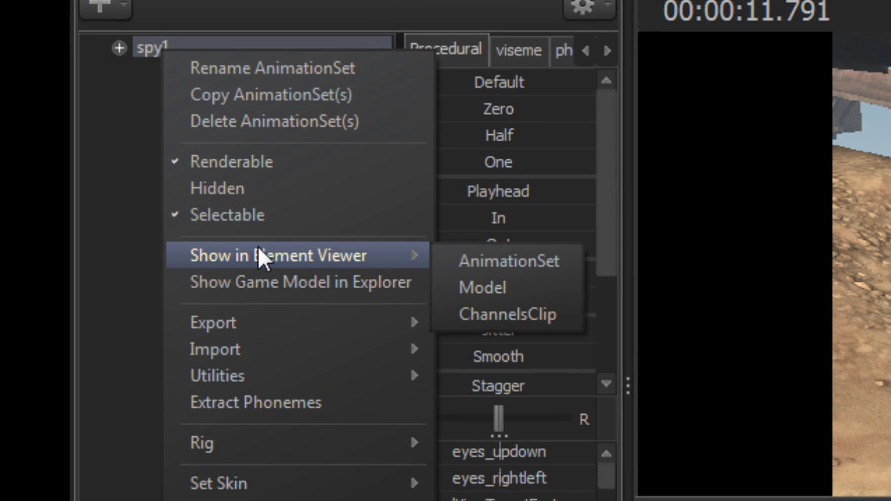
pyautogui.click(505, 285)
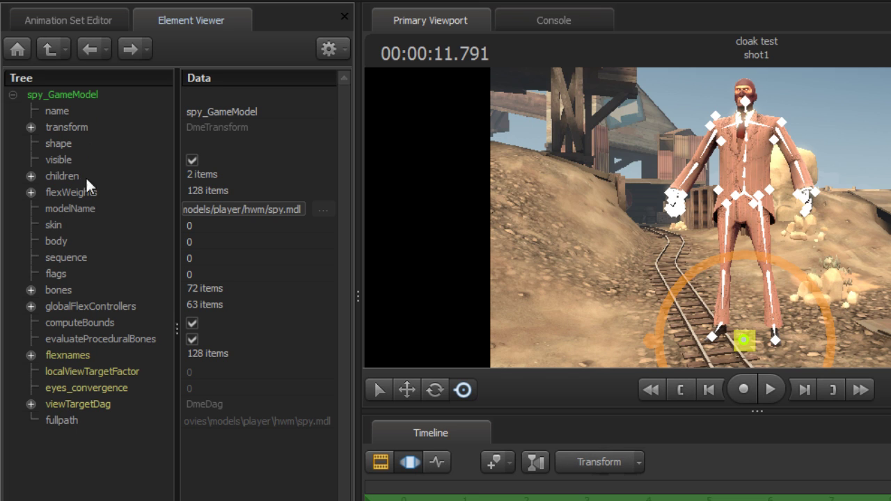
# Add an element_array attribute named 'materials' to spy_GameModel
pyautogui.rightClick(61, 101)
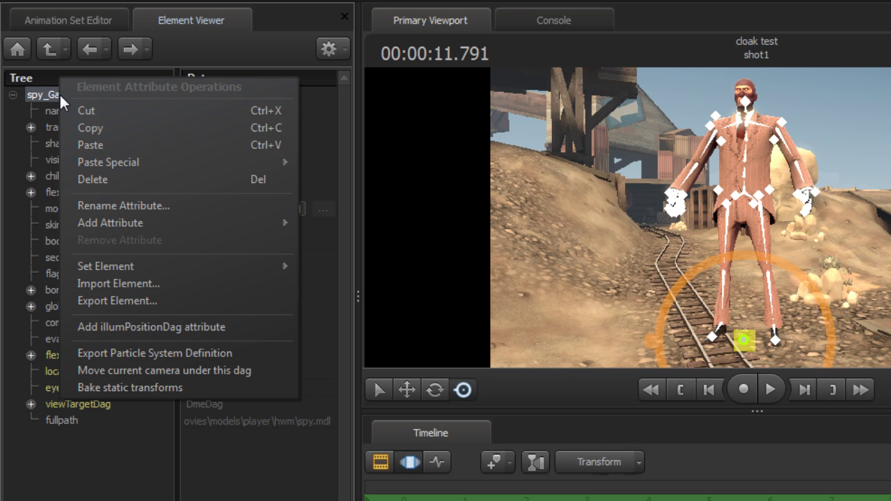
pyautogui.moveTo(135, 230)
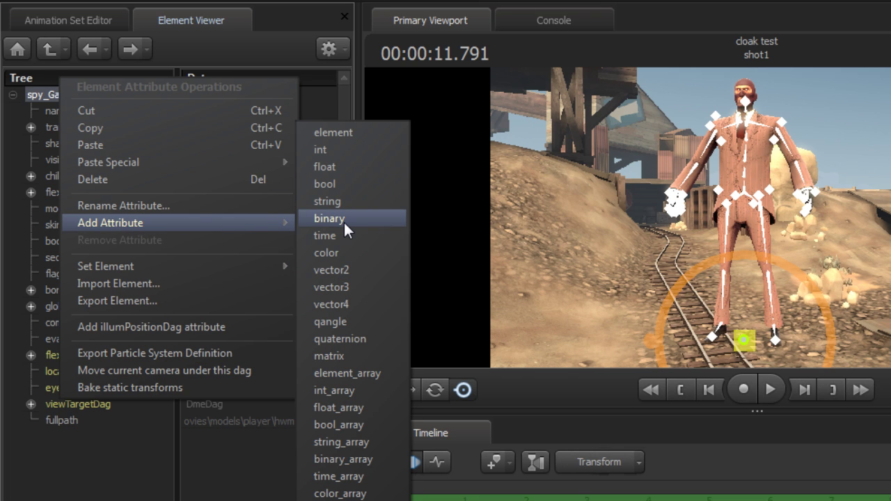
pyautogui.click(387, 369)
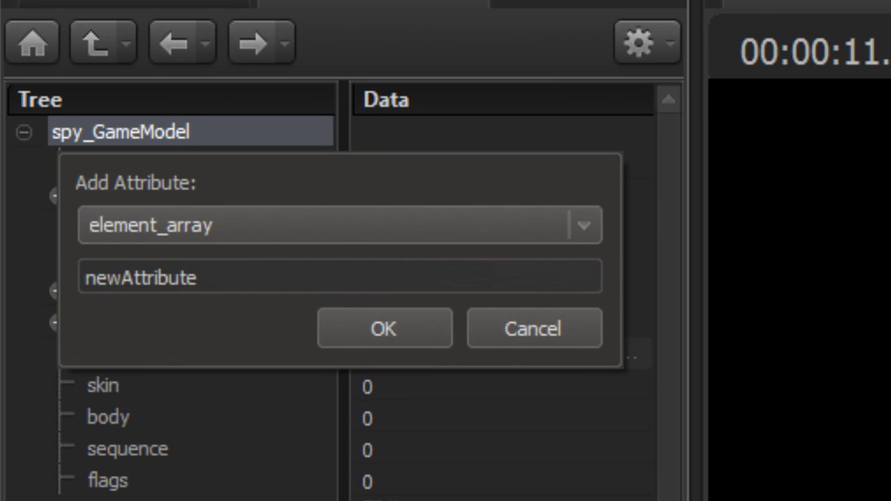
pyautogui.press('Tab')
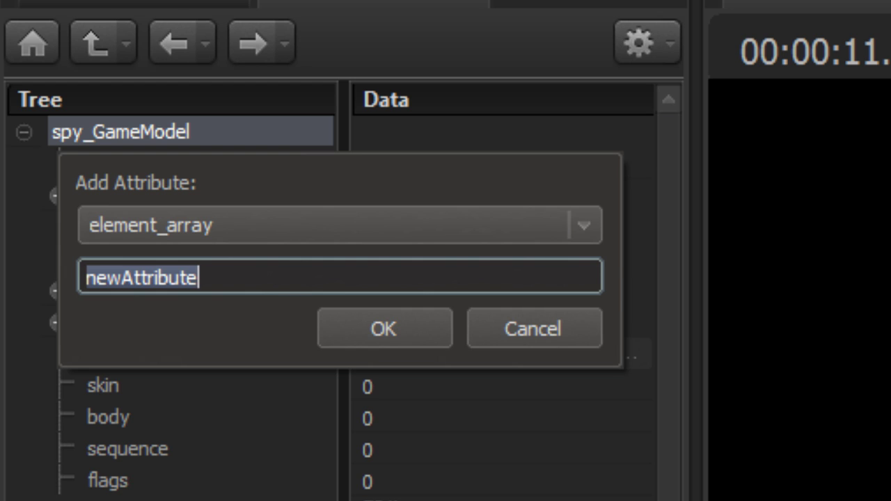
pyautogui.write('materials')
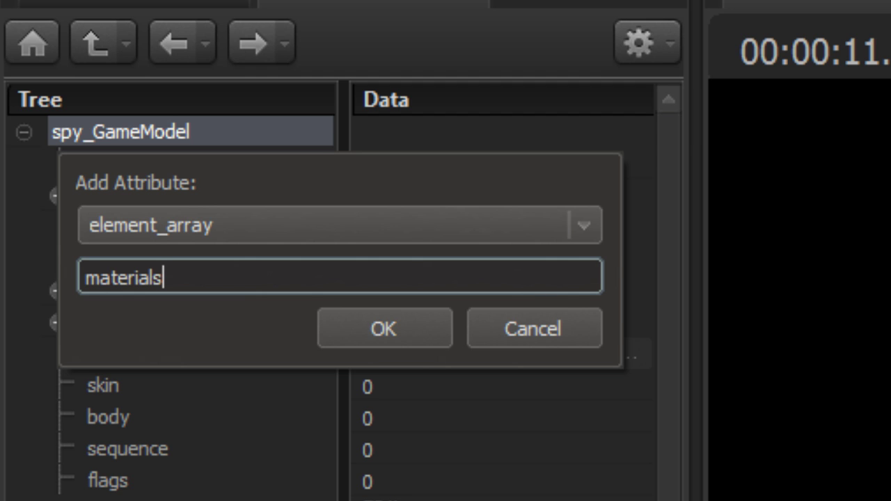
pyautogui.click(396, 326)
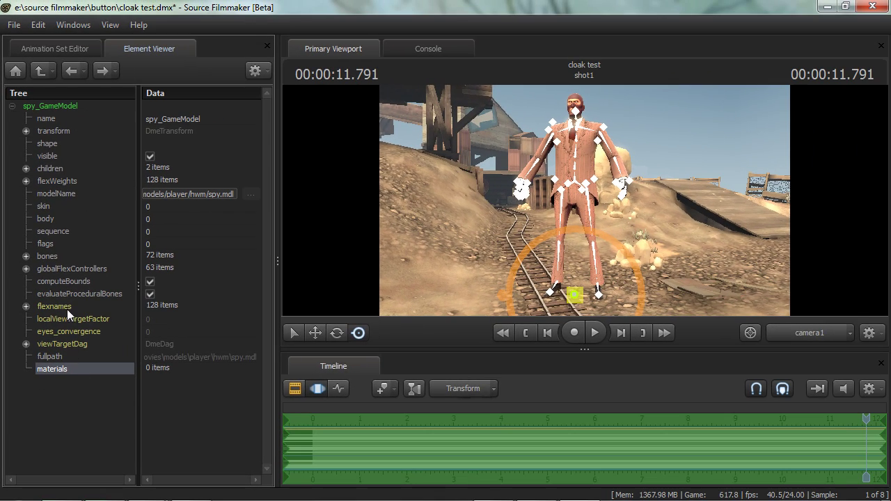
# Start Import Element on the materials attribute, targeting spy red cloak.dmx
pyautogui.click(78, 387)
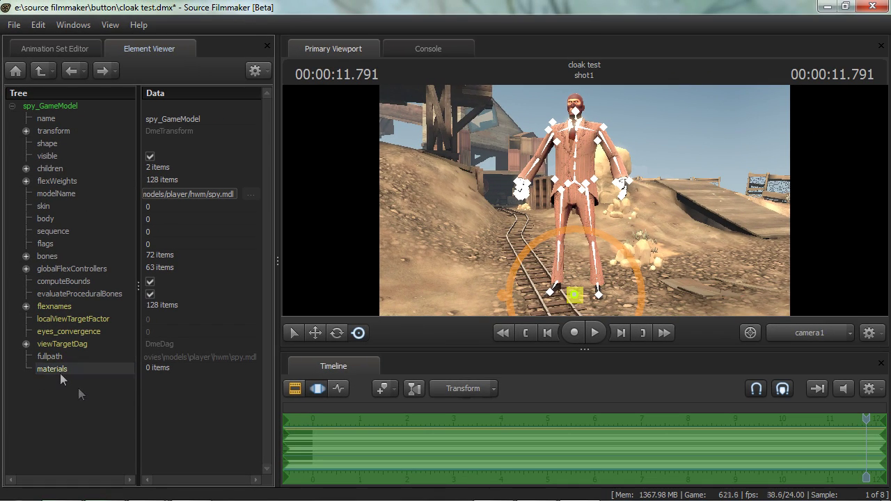
pyautogui.rightClick(56, 370)
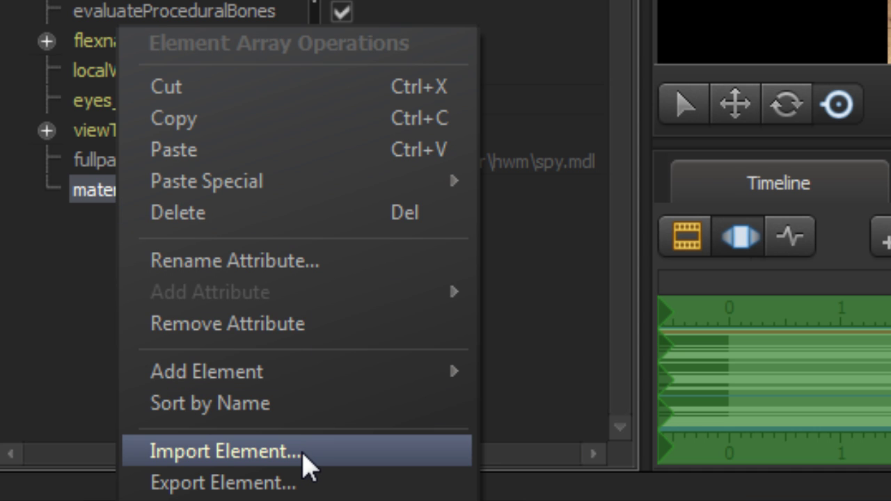
pyautogui.click(304, 453)
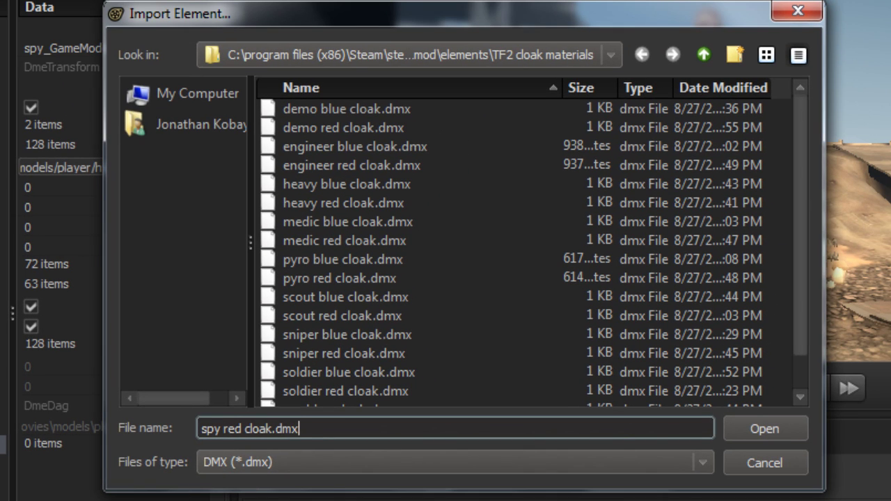
# Select spy red cloak.dmx in the TF2 cloak materials folder and import it into materials
pyautogui.click(387, 198)
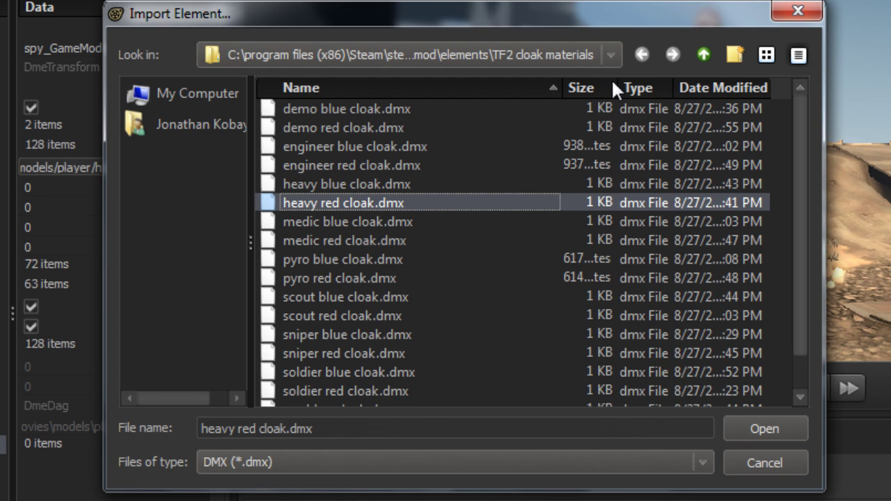
pyautogui.scroll(-1, 351, 279)
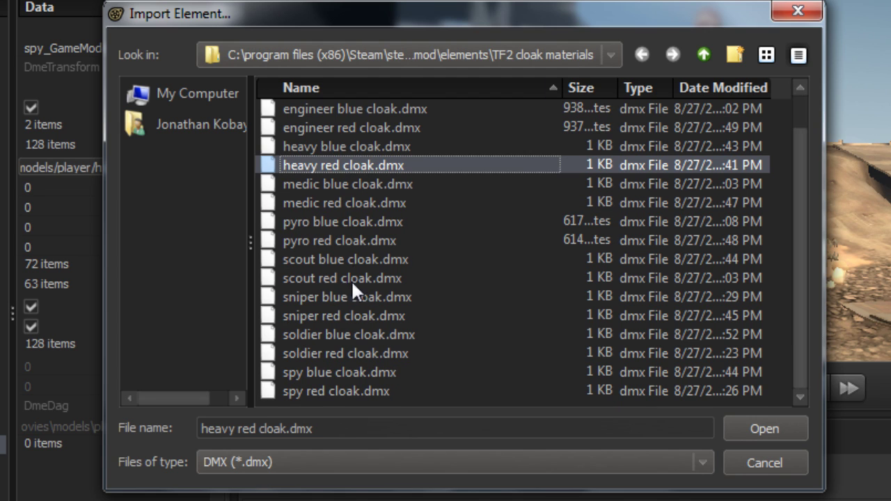
pyautogui.click(354, 393)
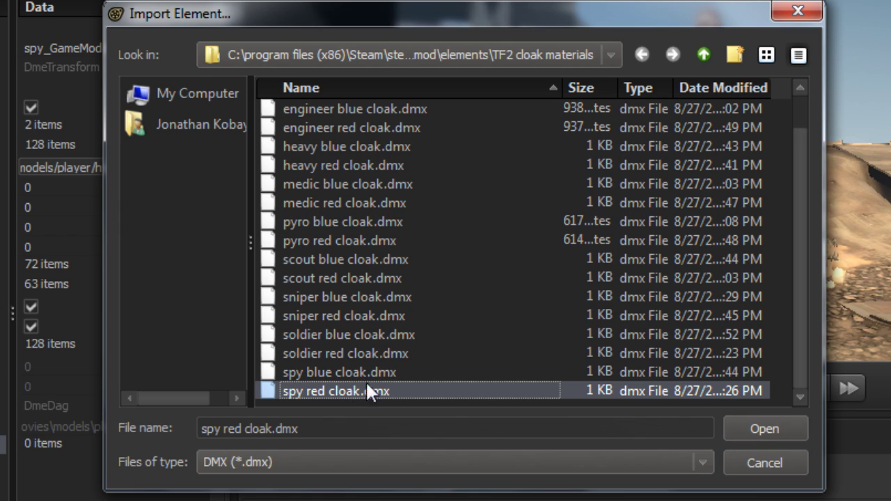
pyautogui.click(764, 429)
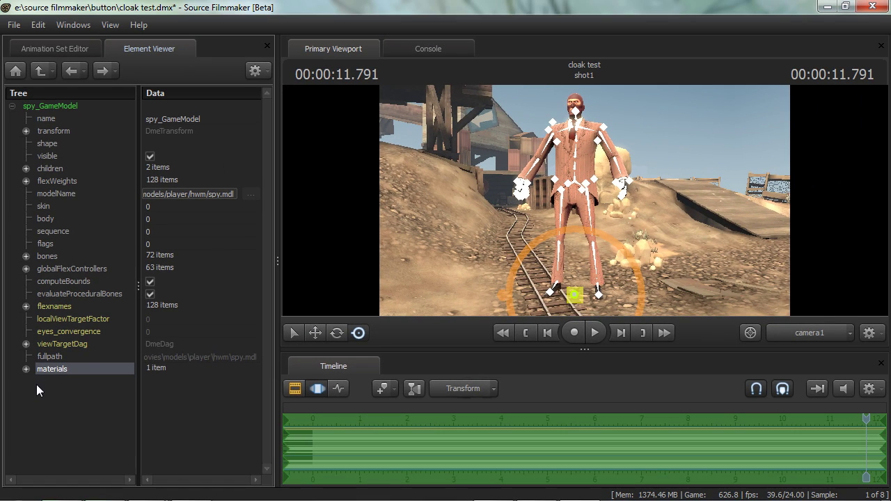
# Expand materials, the imported element and its children, widening the name column to read all five
pyautogui.click(41, 391)
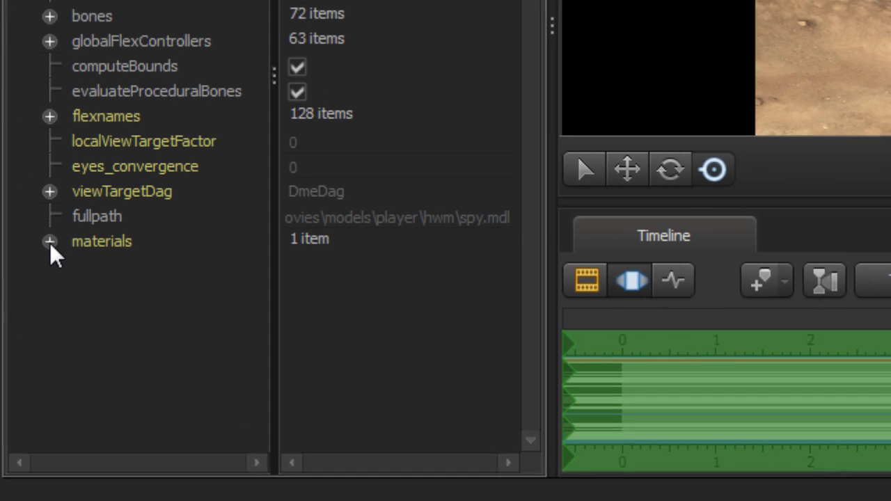
pyautogui.click(31, 342)
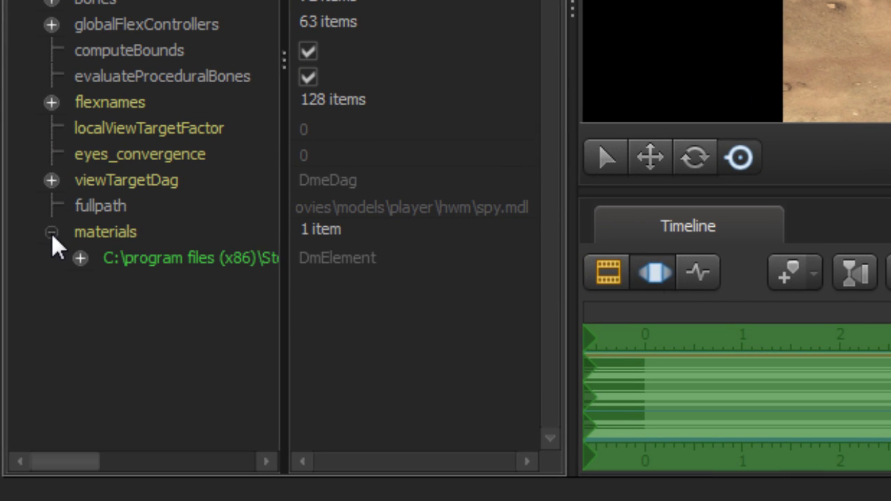
pyautogui.click(80, 258)
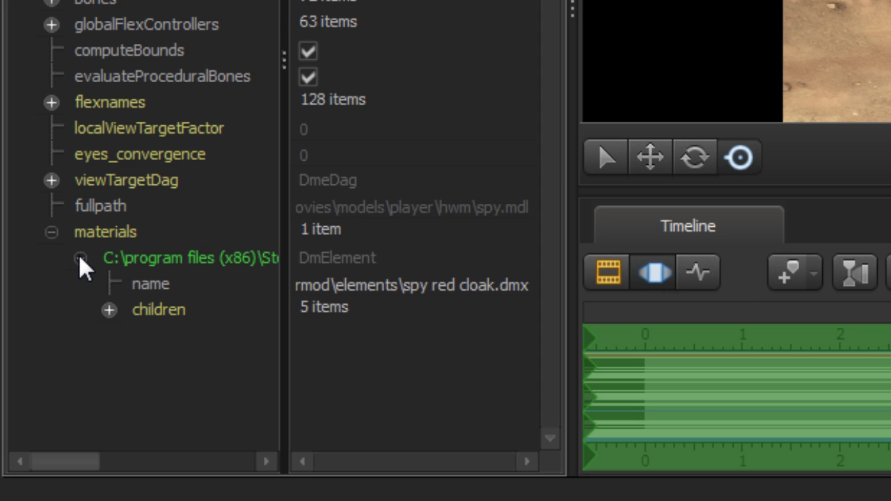
pyautogui.click(109, 311)
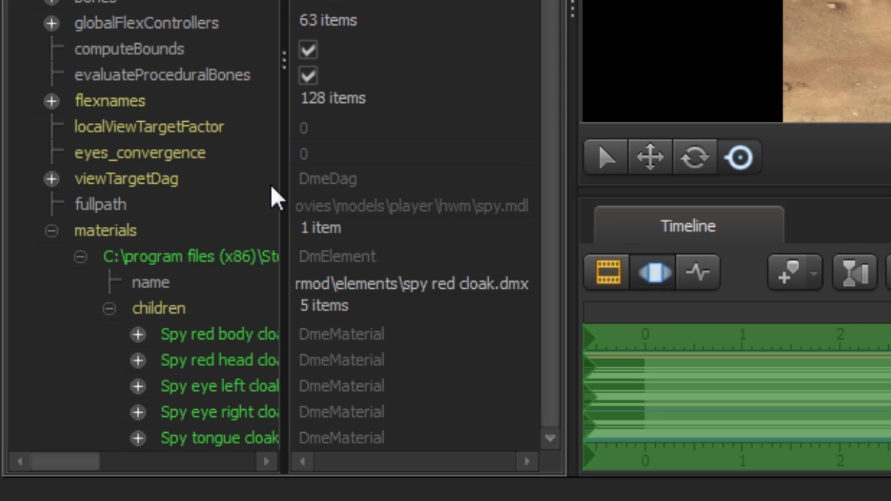
pyautogui.moveTo(283, 166); pyautogui.dragTo(323, 167)
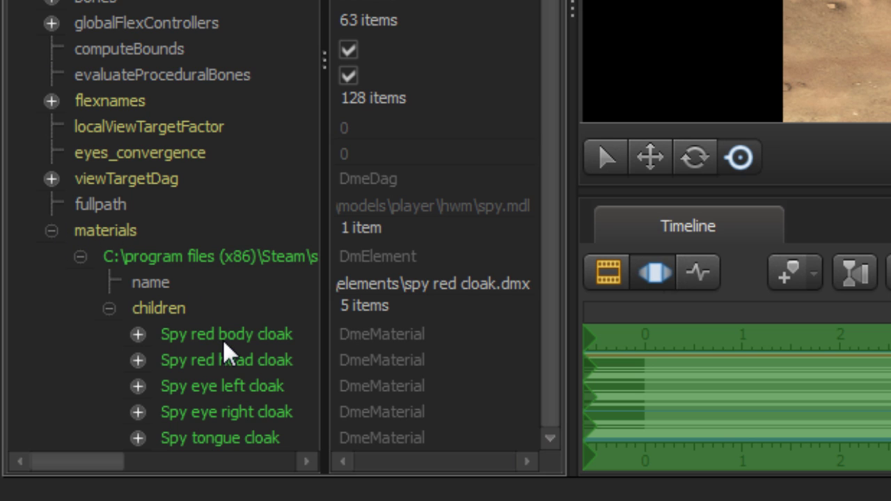
# Drag the five Spy cloak materials directly under materials and delete the empty imported container
pyautogui.click(269, 338)
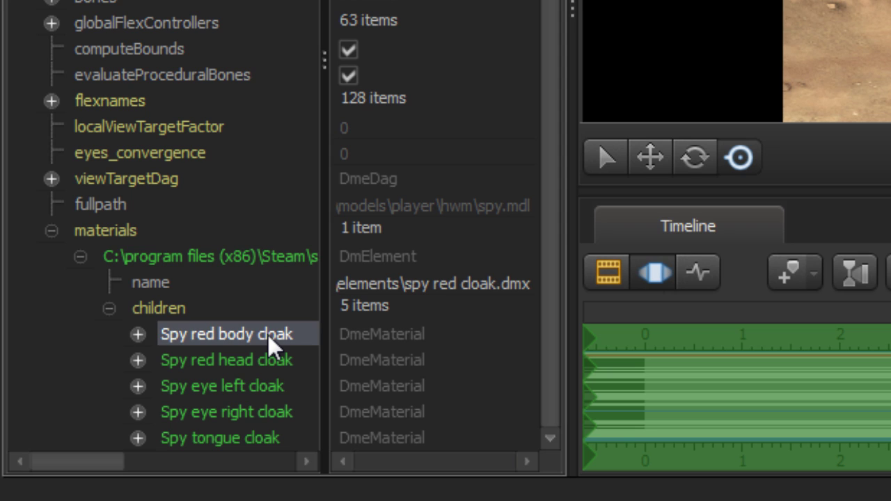
pyautogui.keyDown('shift'); pyautogui.click(260, 439); pyautogui.keyUp('shift')
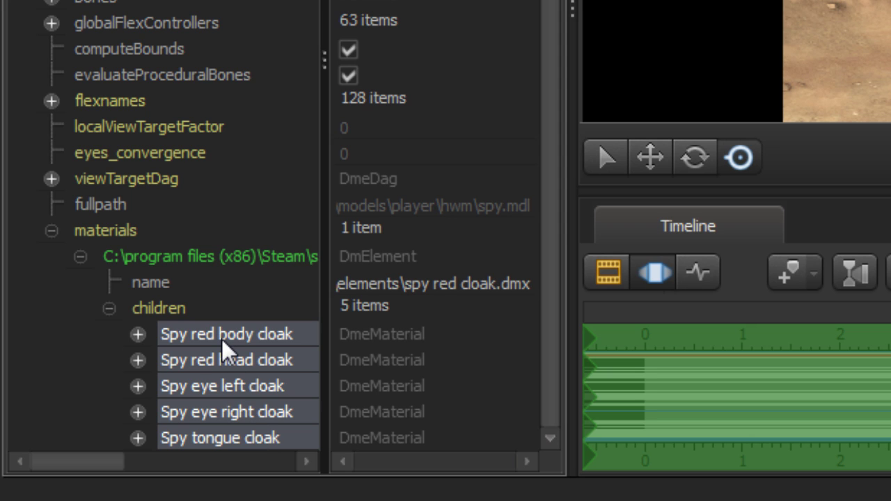
pyautogui.moveTo(225, 344); pyautogui.dragTo(107, 224)
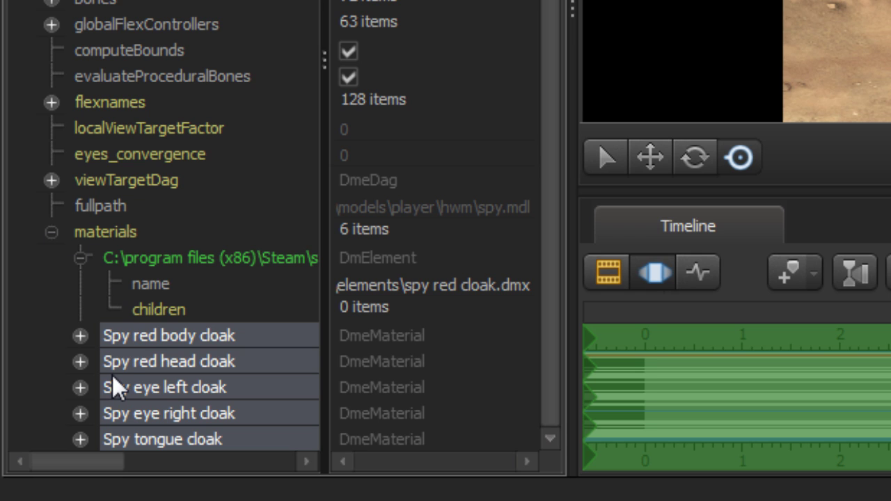
pyautogui.rightClick(183, 265)
pyautogui.click(200, 268)
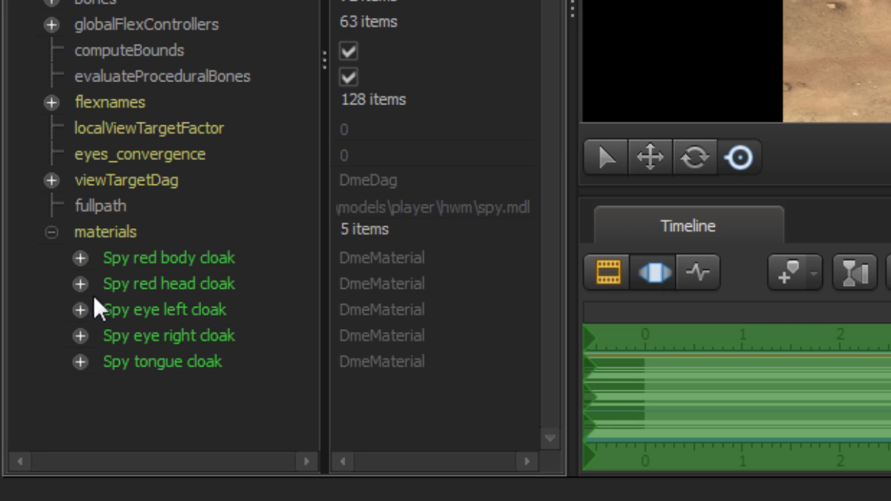
# Expand Spy red body cloak, inspect mtlName models/player/spy/spy_red, and begin editing $cloakfactor
pyautogui.click(80, 258)
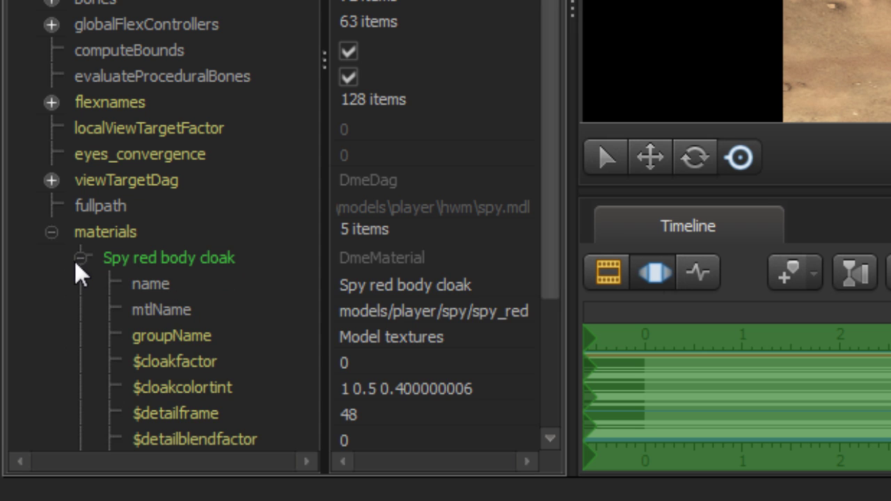
pyautogui.scroll(-2, 557, 66)
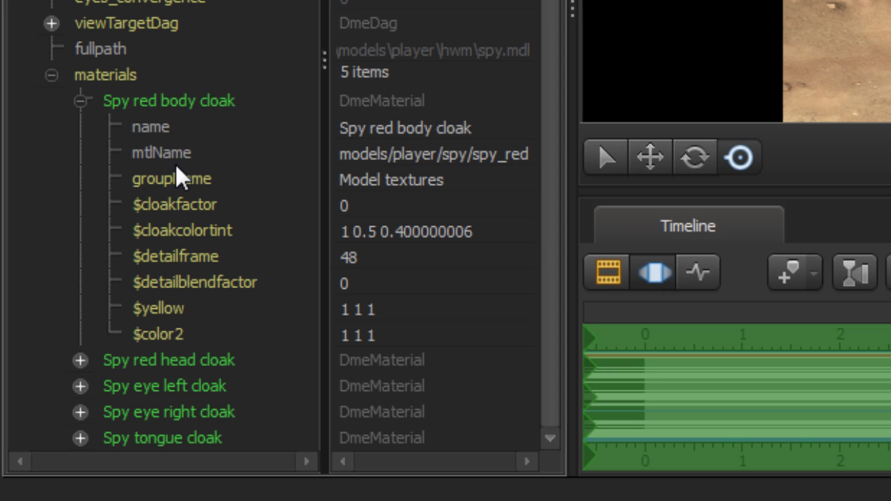
pyautogui.click(393, 154)
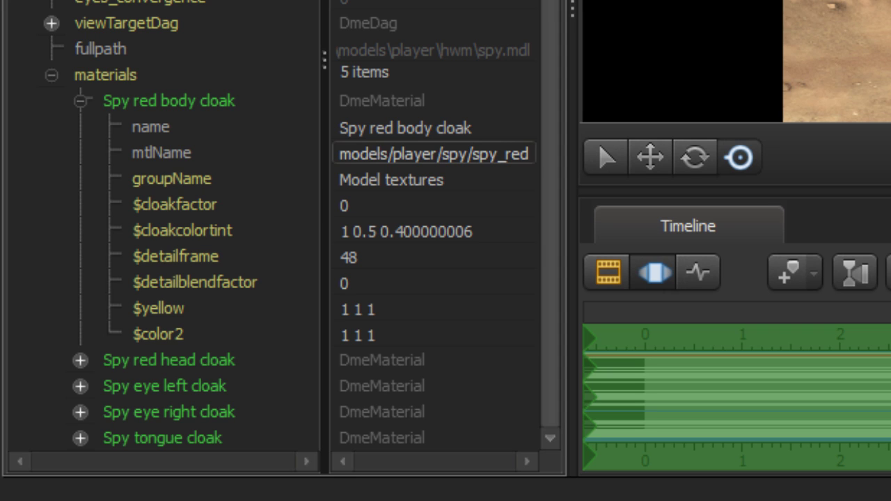
pyautogui.click(387, 154)
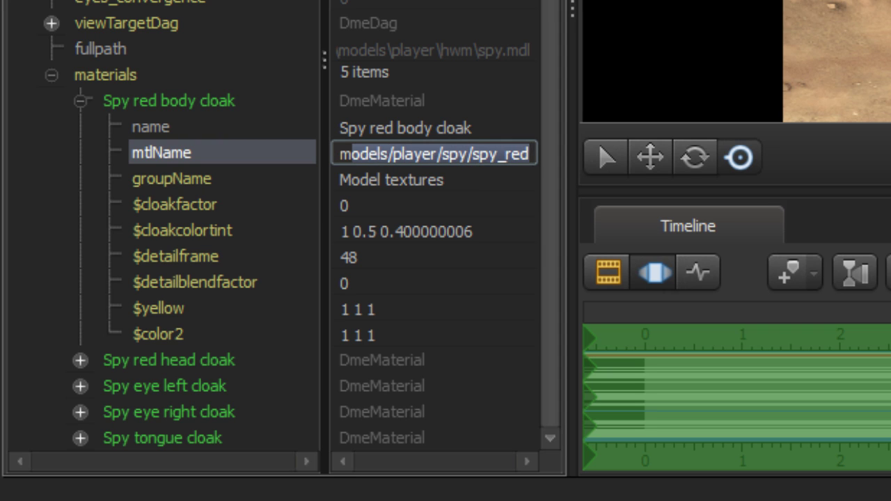
pyautogui.moveTo(530, 154); pyautogui.dragTo(327, 149)
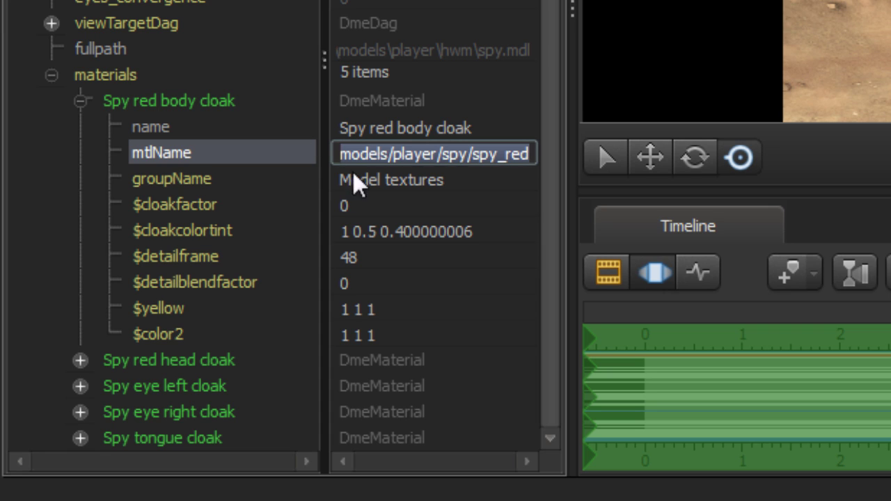
pyautogui.click(344, 205)
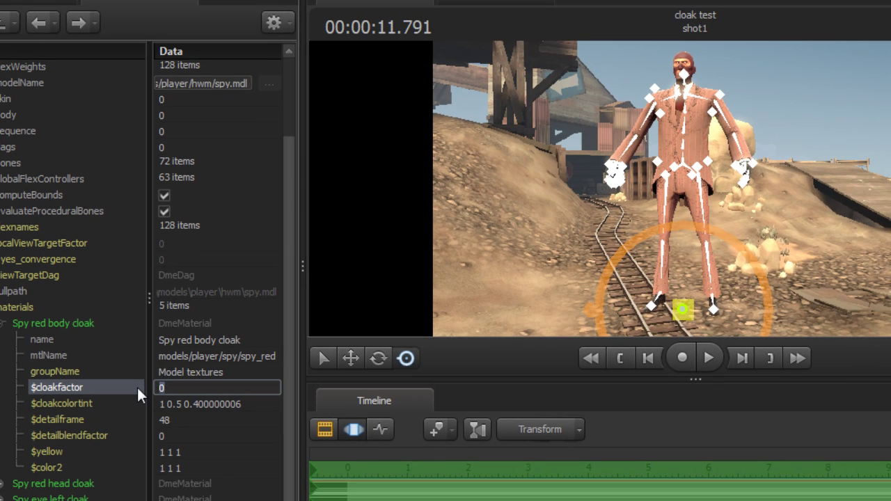
# Try a $cloakfactor of 0.5 on the Spy red body cloak, then change it to 1
pyautogui.write('5')
pyautogui.click(110, 386)
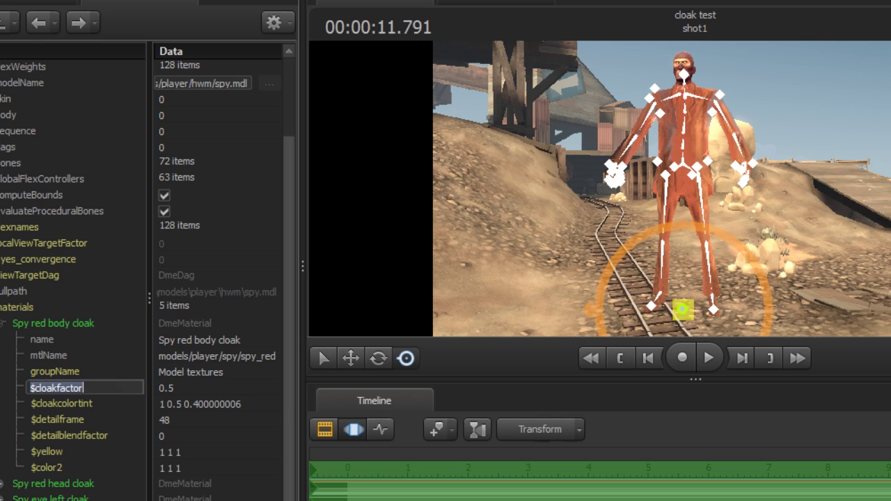
pyautogui.click(209, 387)
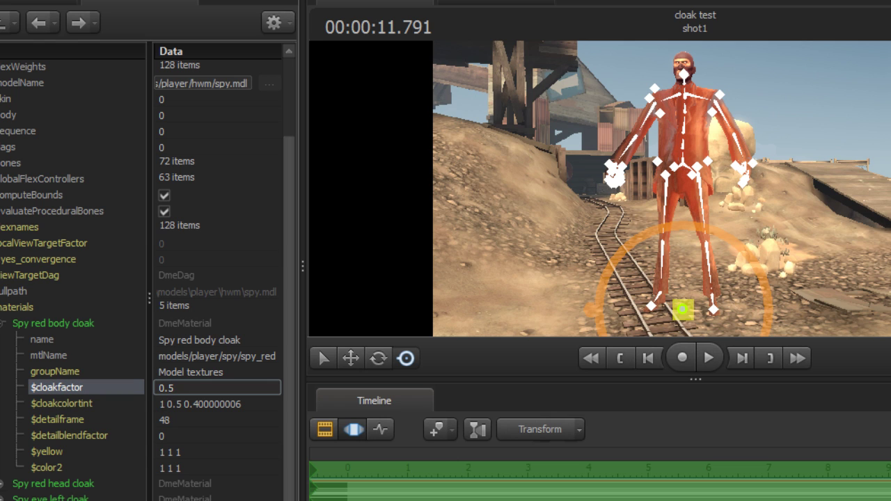
pyautogui.press('BackSpace')
pyautogui.press('BackSpace')
pyautogui.press('BackSpace')
pyautogui.write('1')
pyautogui.click(129, 384)
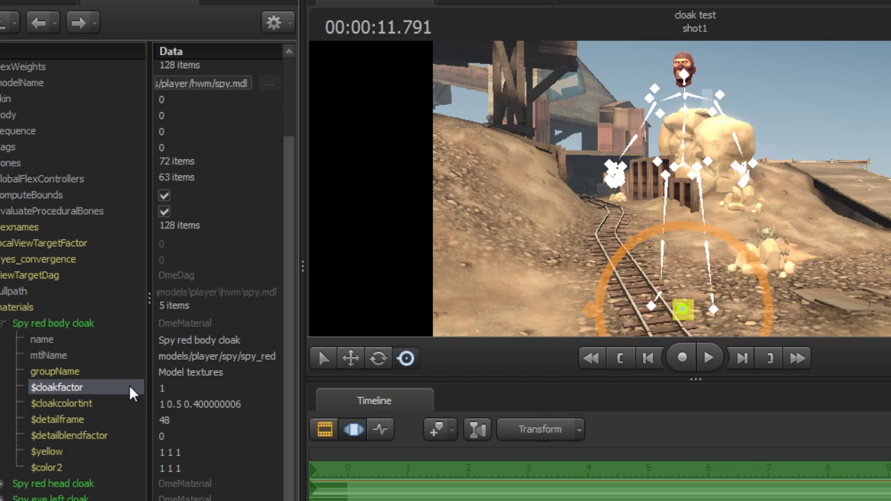
pyautogui.click(209, 388)
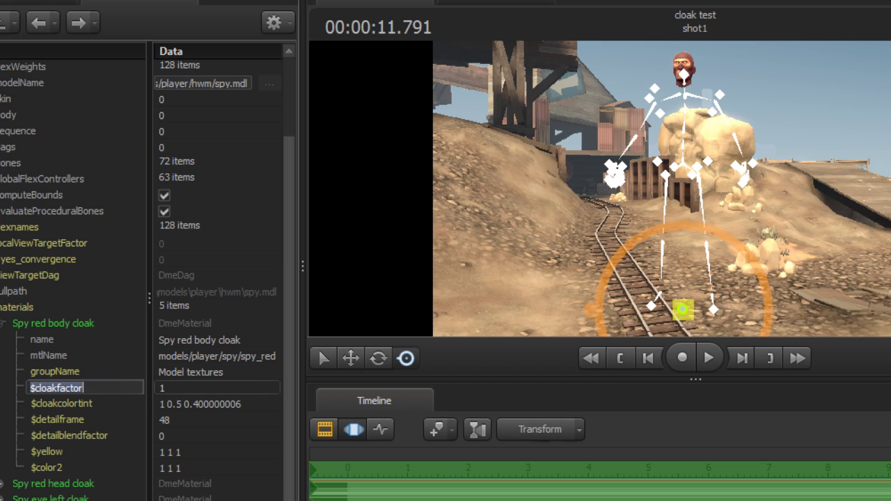